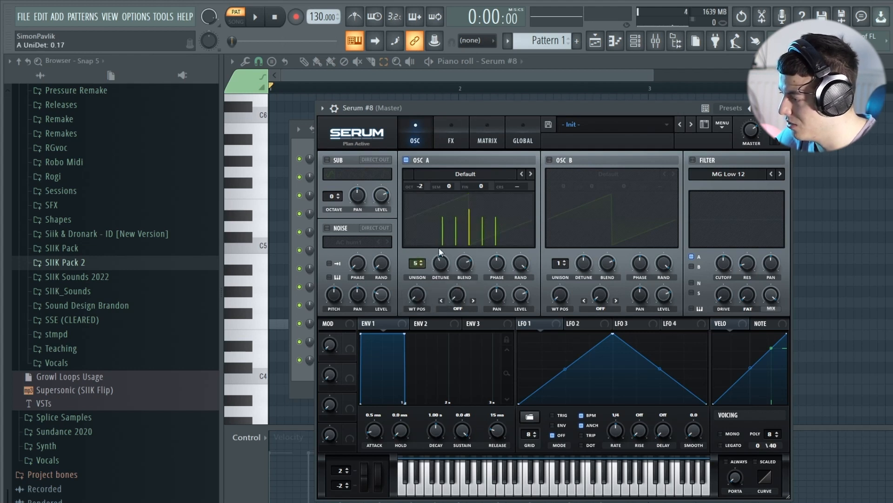
Play a test note of the five-voice unison saw sound and bring up the mixer to watch it.
left_click_drag(463, 105, 460, 91)
key("b")
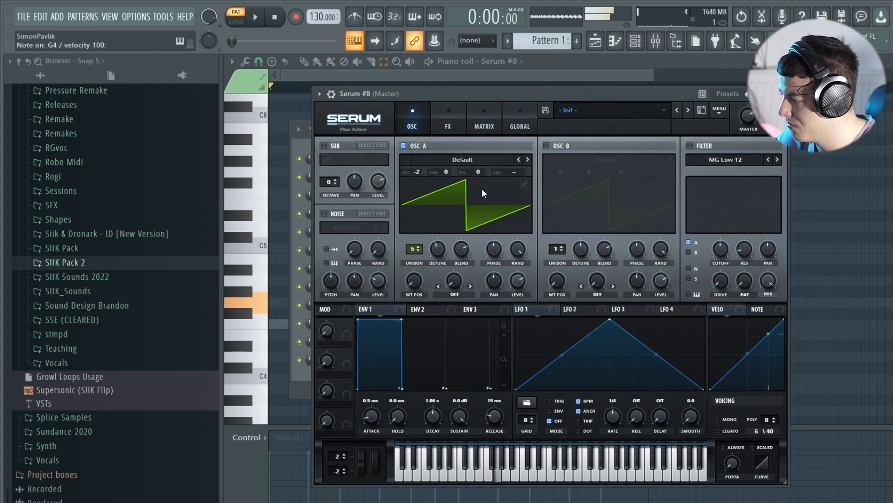
key("F9")
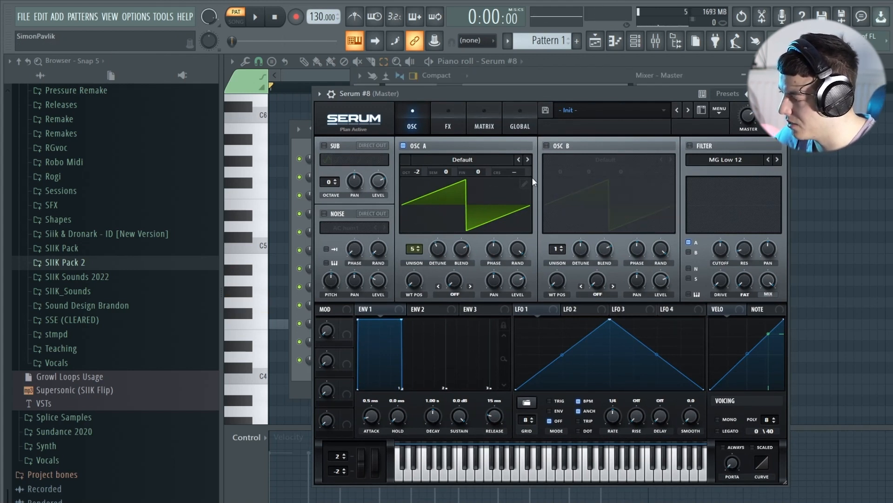
Set oscillator A's unison width to 0 in Serum's global settings and play a test note to hear the result.
left_click(525, 118)
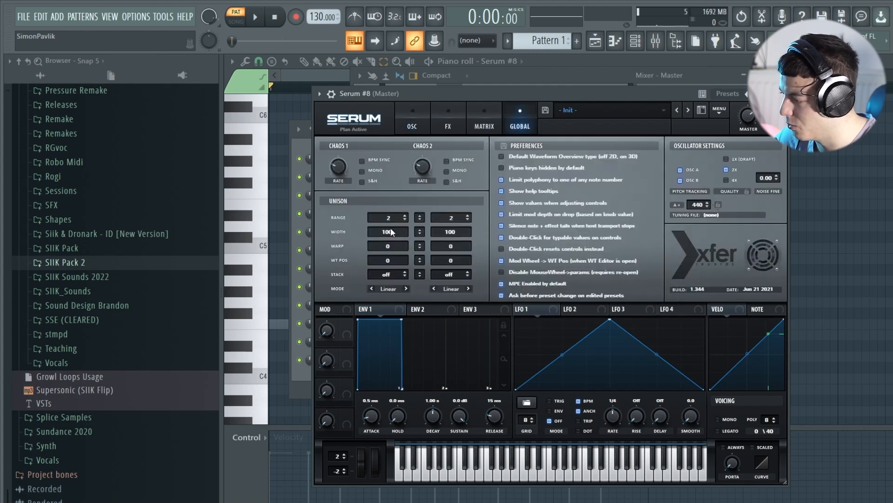
left_click_drag(390, 228, 393, 242)
left_click_drag(409, 364, 407, 498)
left_click(417, 120)
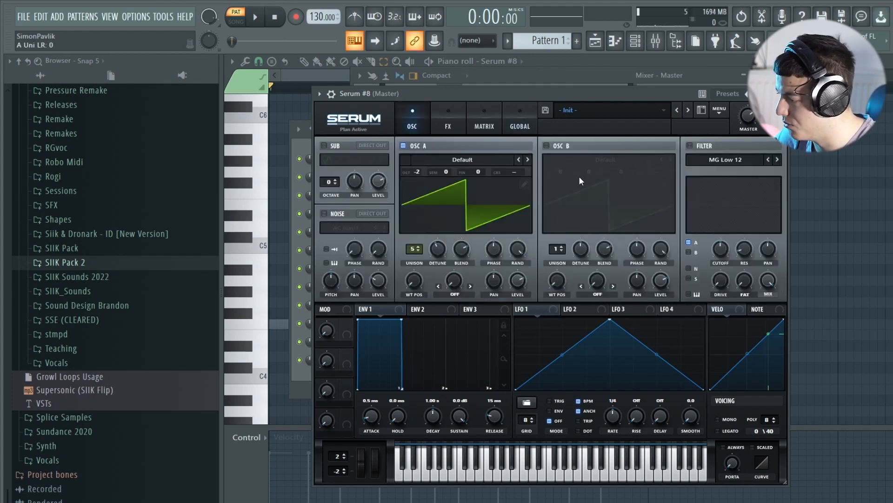
key("b")
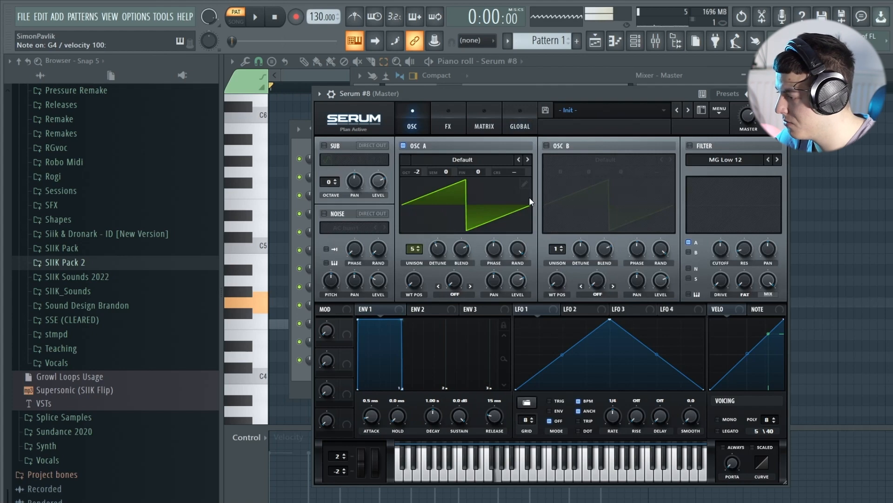
left_click(522, 114)
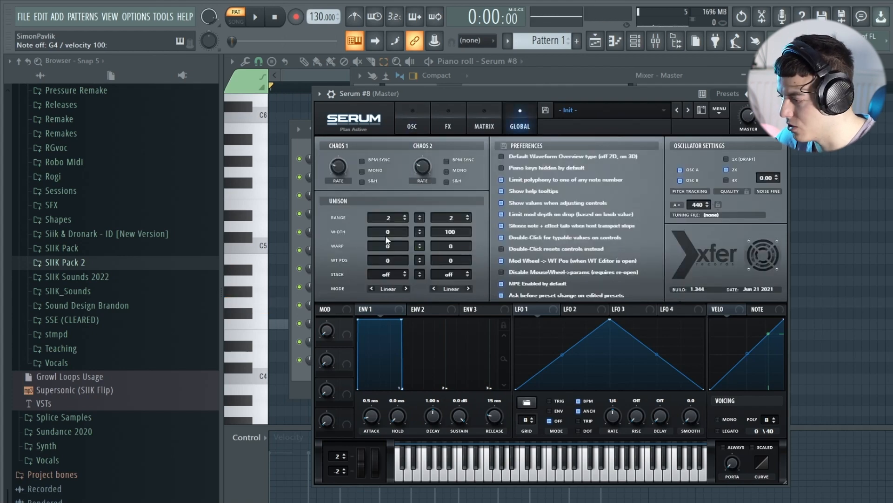
left_click(422, 126)
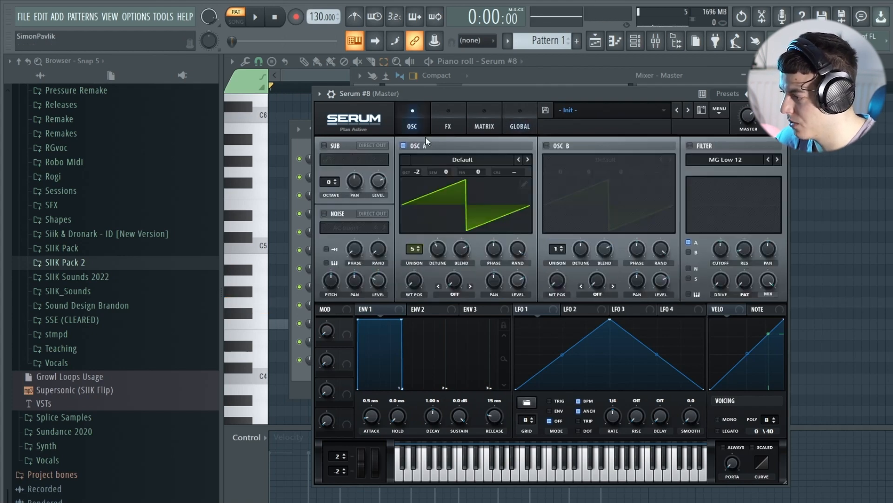
Reduce oscillator A's unison to 1 voice and enable oscillator B at octave -2.
double_click(421, 253)
left_click(555, 149)
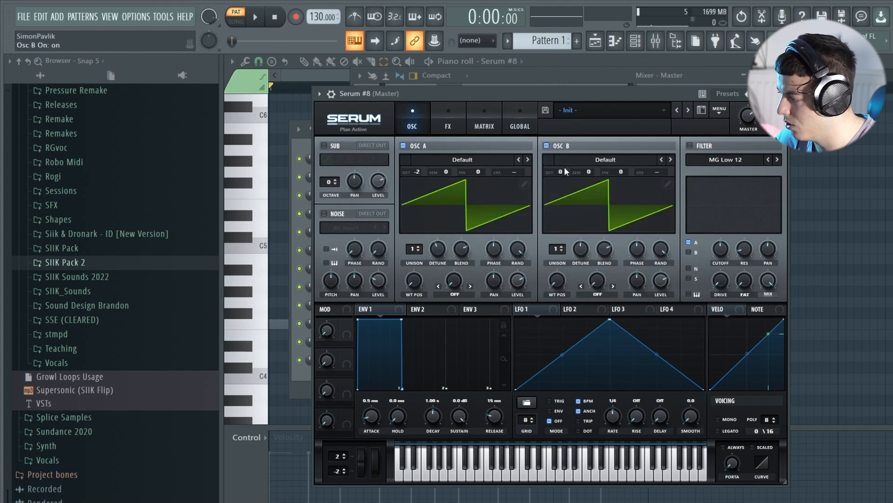
left_click_drag(559, 169, 558, 199)
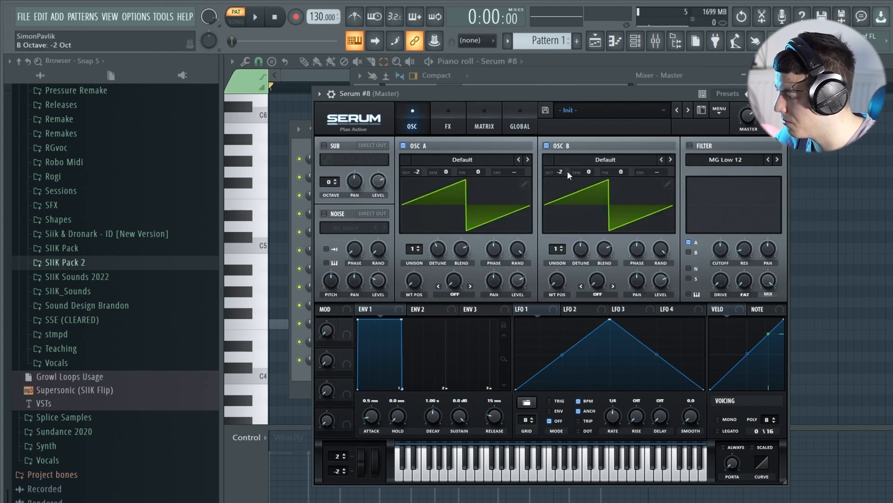
Fine-tune oscillator A to 33 and oscillator B to -30 cents, and play test notes.
left_click_drag(483, 175, 487, 161)
left_click_drag(628, 171, 628, 191)
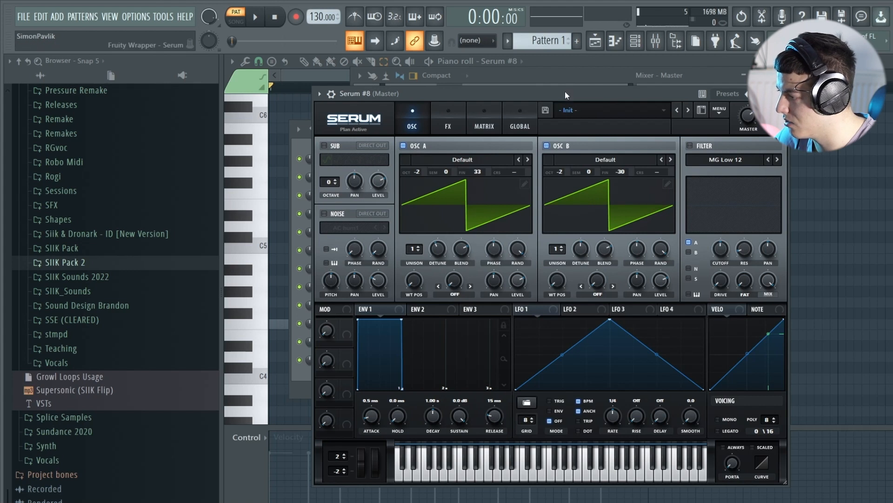
left_click_drag(565, 91, 574, 82)
key("b")
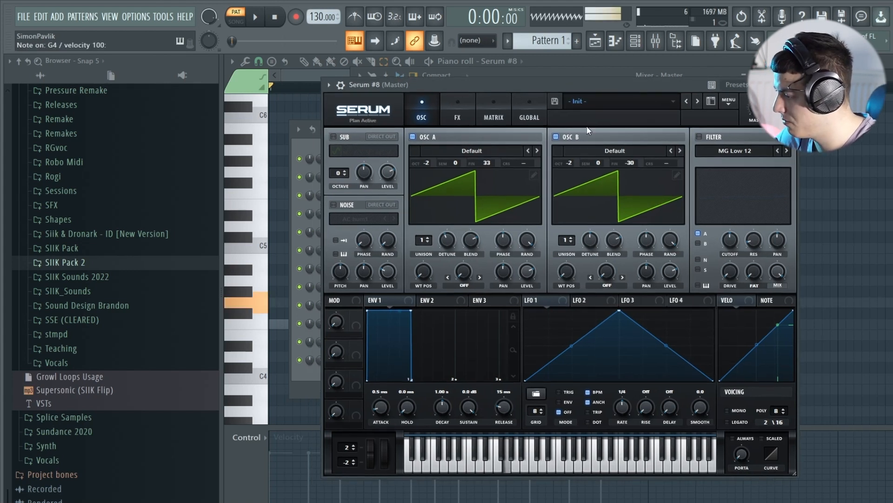
key("t")
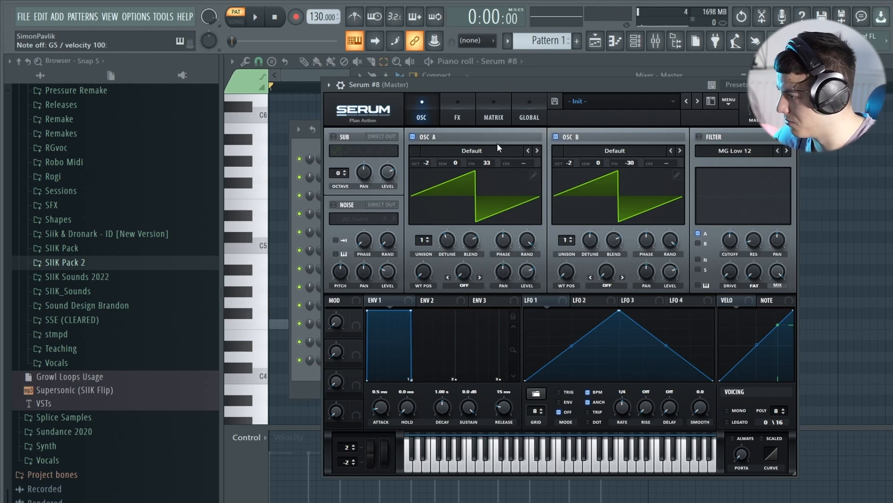
Try the Hyper/Dimension effect, adjusting its Dimension mix.
left_click(466, 106)
left_click(342, 137)
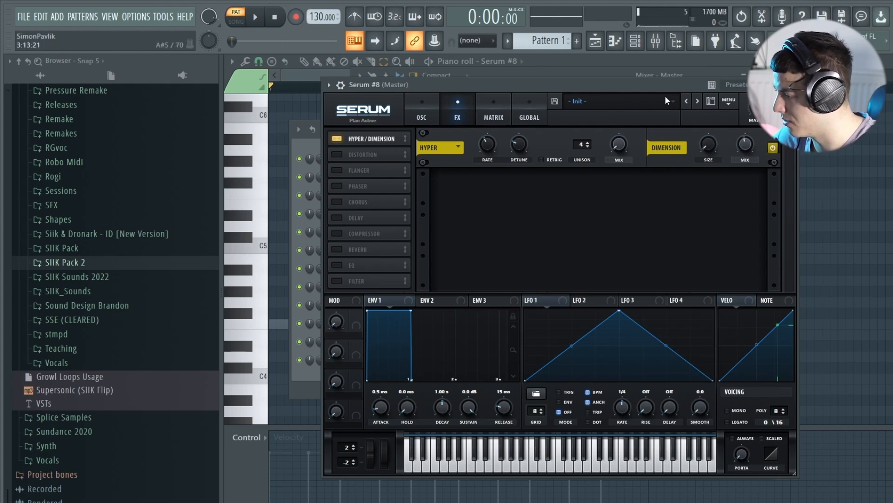
left_click_drag(745, 145, 752, 117)
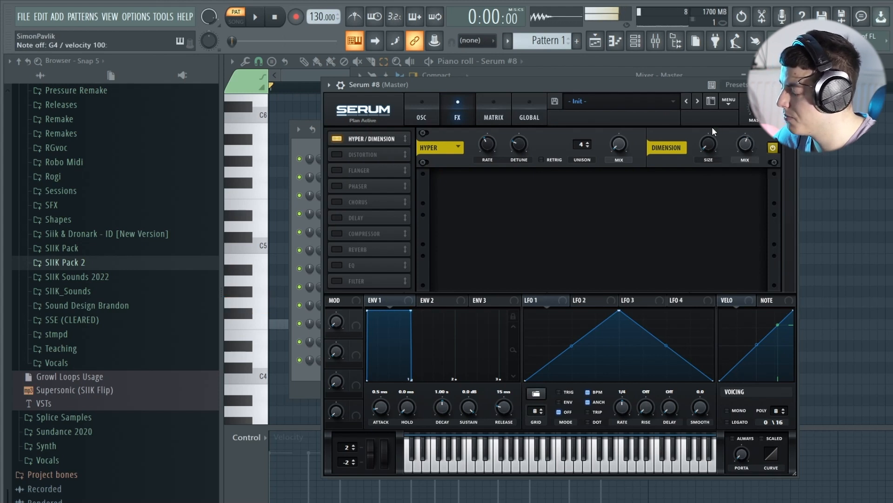
Set oscillator A's unison to 5 voices.
left_click(434, 114)
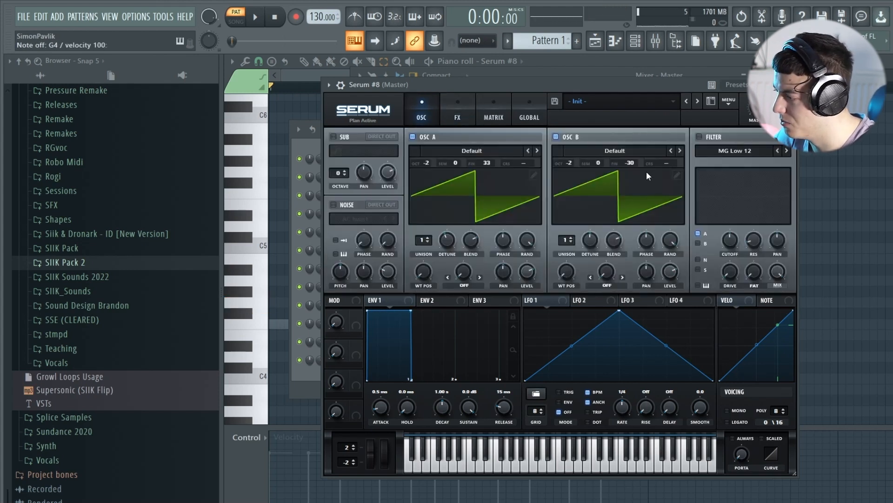
left_click(427, 238)
left_click(427, 238)
left_click(427, 238)
left_click(427, 238)
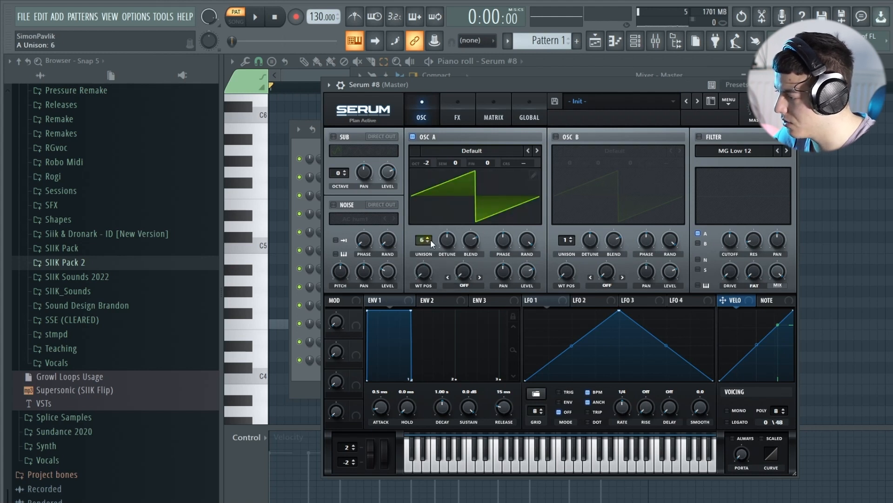
Load the Basic Shapes wavetable in oscillator A and remove the fundamental from its saw frame in the wavetable editor.
left_click(537, 151)
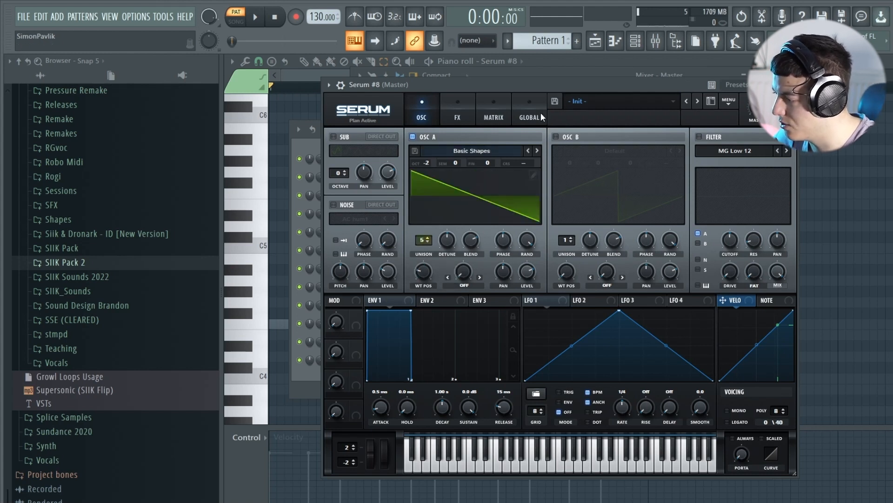
left_click(535, 175)
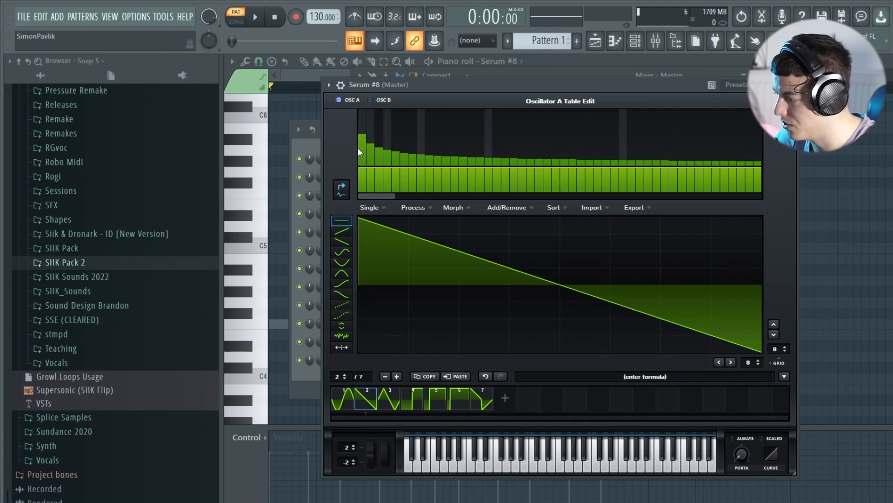
left_click(342, 189)
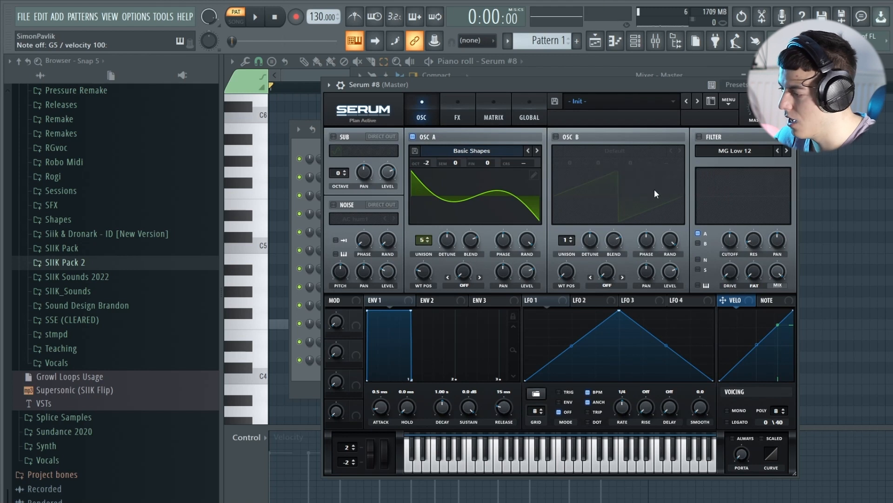
Enable the sub oscillator with a sine wave at octave -2.
left_click(352, 147)
left_click(345, 175)
left_click(345, 176)
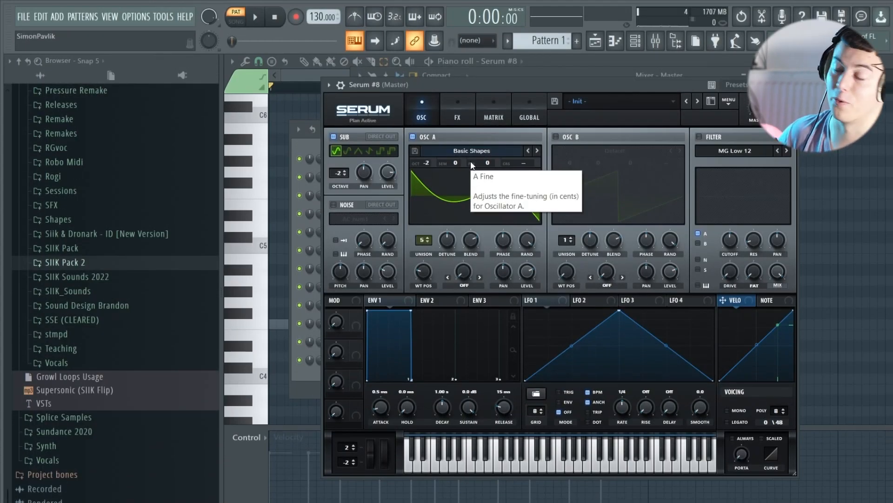
Try the Flanger effect with a rate of 0.27 Hz on test notes, and switch it off again.
left_click(449, 100)
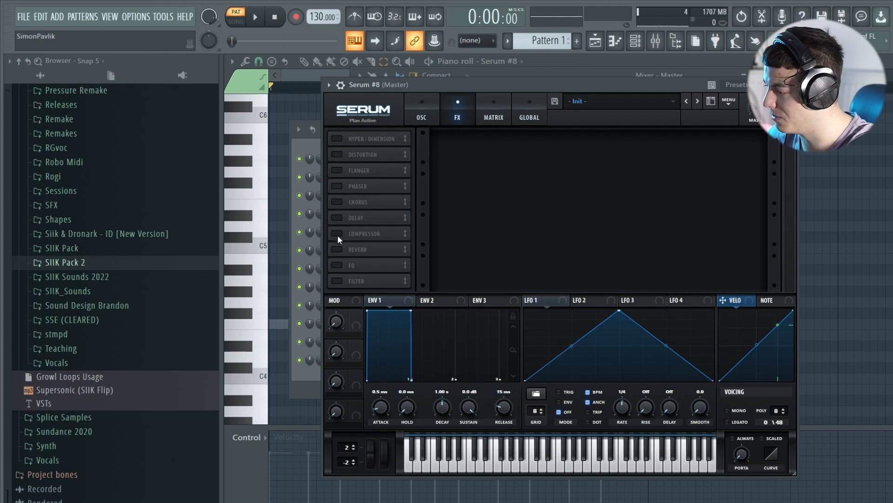
left_click(359, 170)
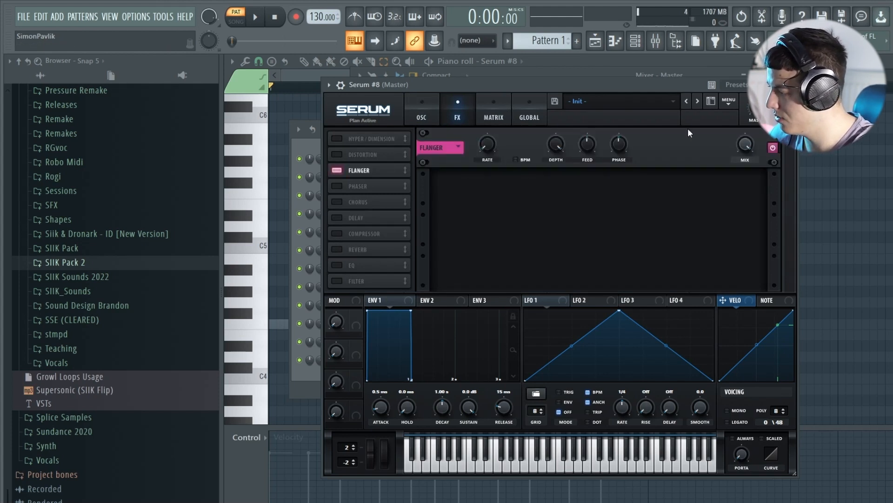
mouse_move(487, 145)
key("b")
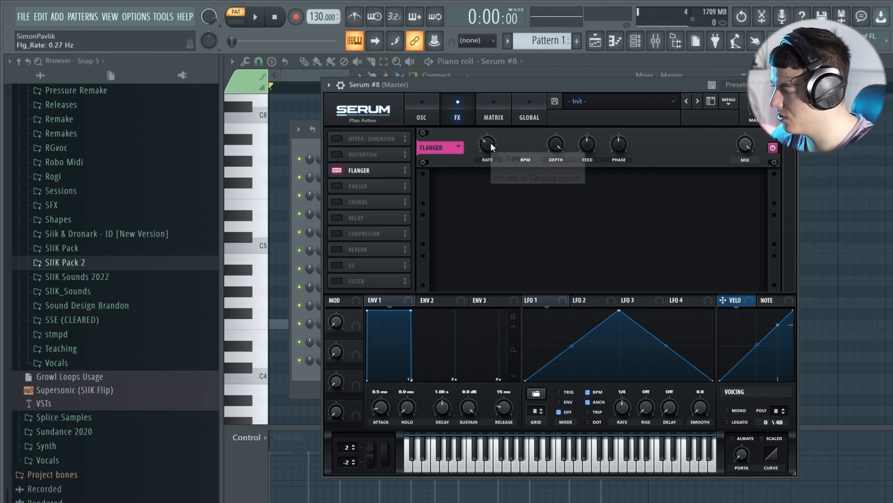
key("b")
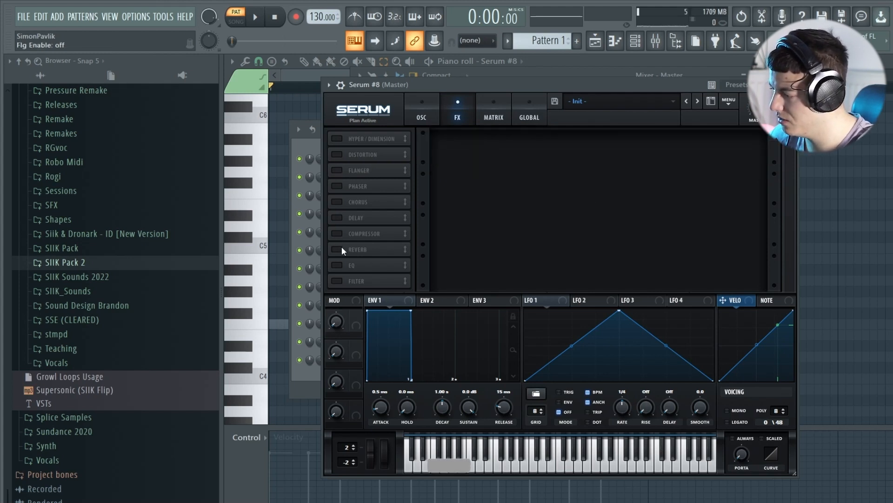
left_click(334, 169)
Enable the Phaser effect and lower its frequency.
left_click(335, 185)
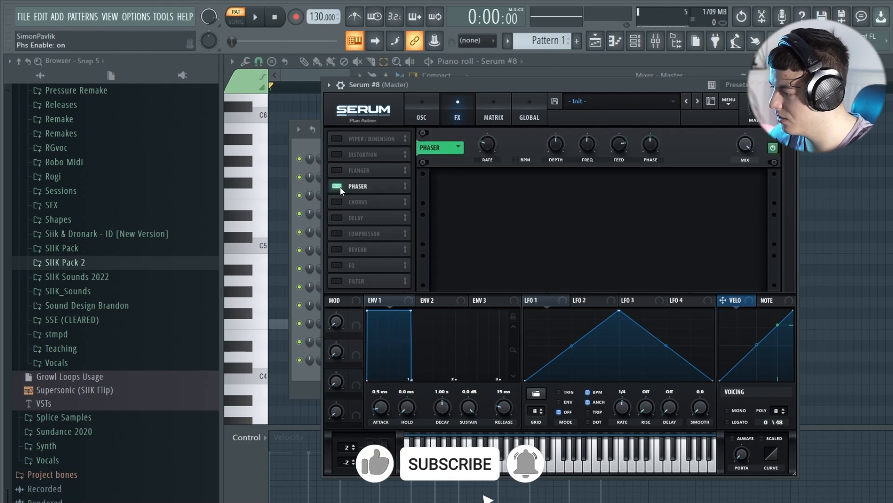
left_click_drag(587, 145, 556, 143)
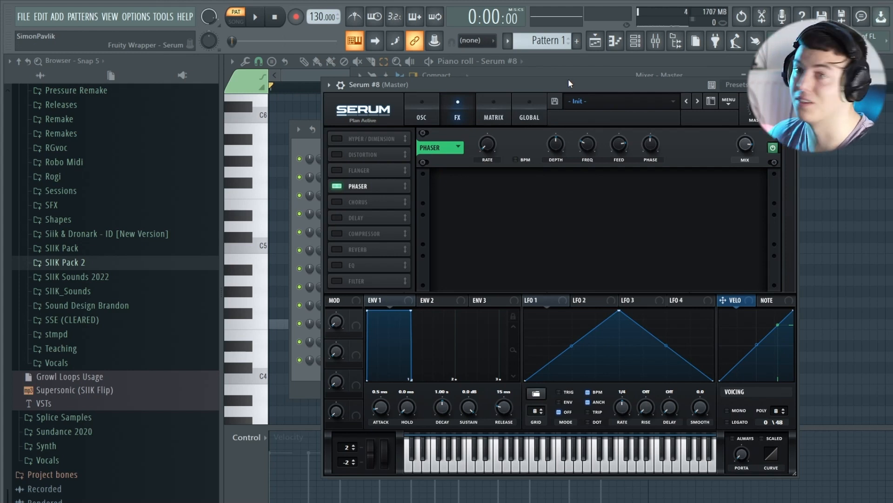
left_click_drag(568, 79, 568, 72)
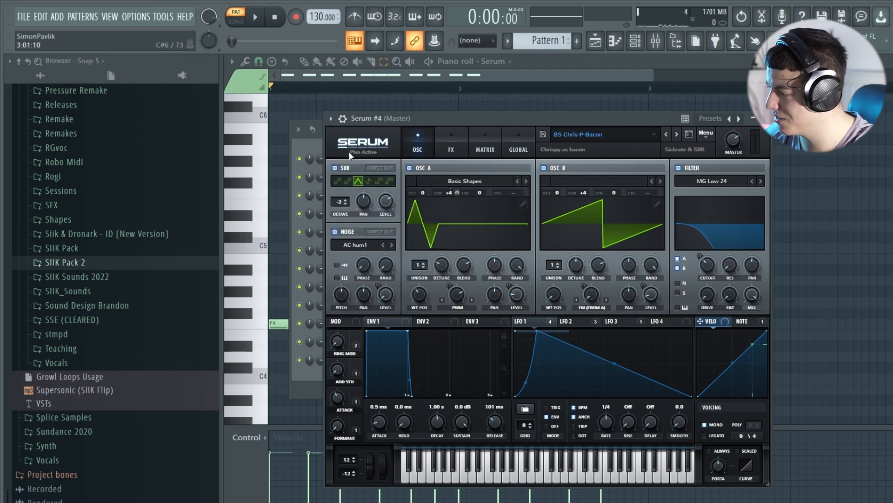
Place the audio clip rendered from Serum #4's BS Chris-P-Bacon patch at the start of playlist Track 3.
left_click(333, 134)
left_click_drag(642, 39, 419, 175)
right_click(425, 212)
double_click(416, 180)
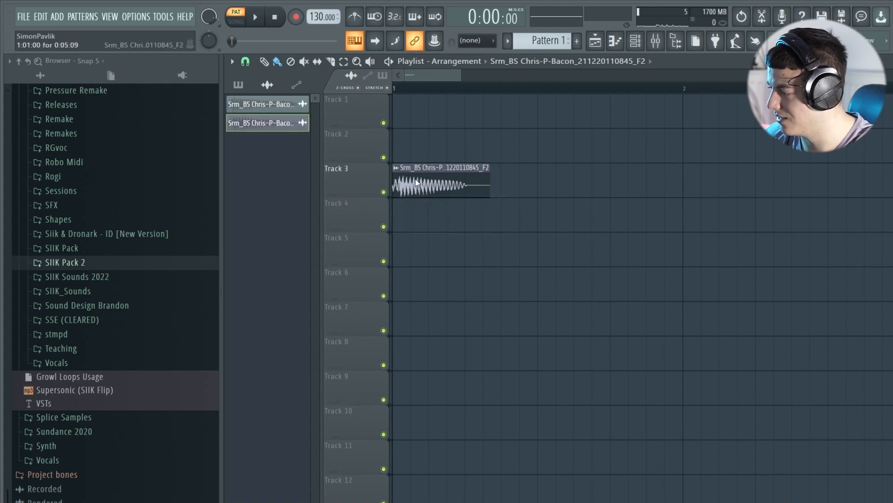
Switch playback to song mode and play the audio clip in the playlist.
key("Escape")
key("l")
key("space")
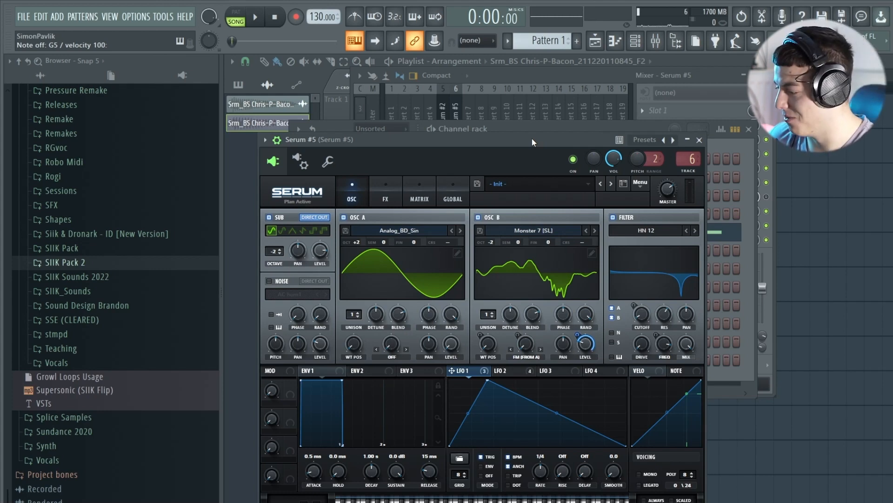
Examine the Serum #5 patch, and audition the BS Supersonic patch in Serum #6.
left_click_drag(509, 139, 534, 89)
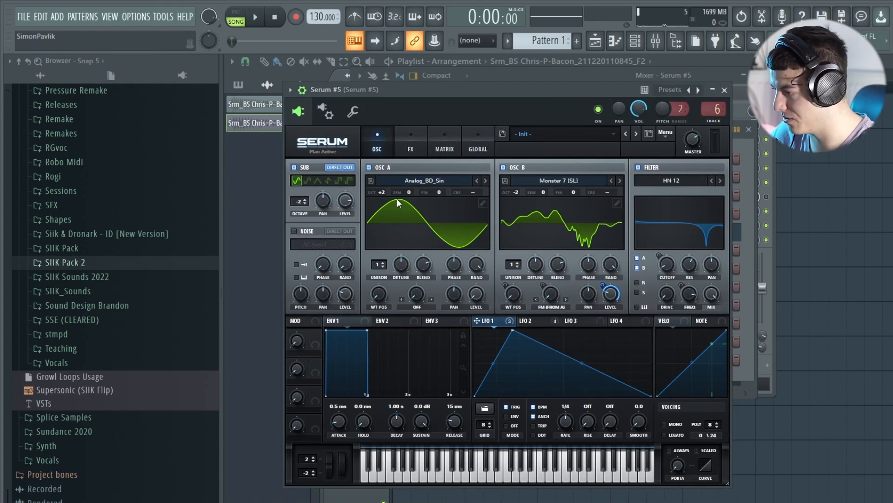
left_click_drag(477, 92, 456, 94)
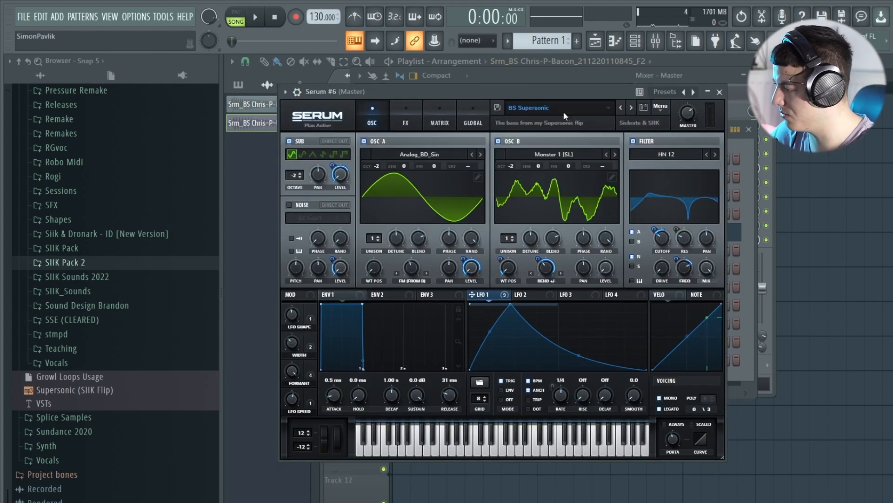
key("g")
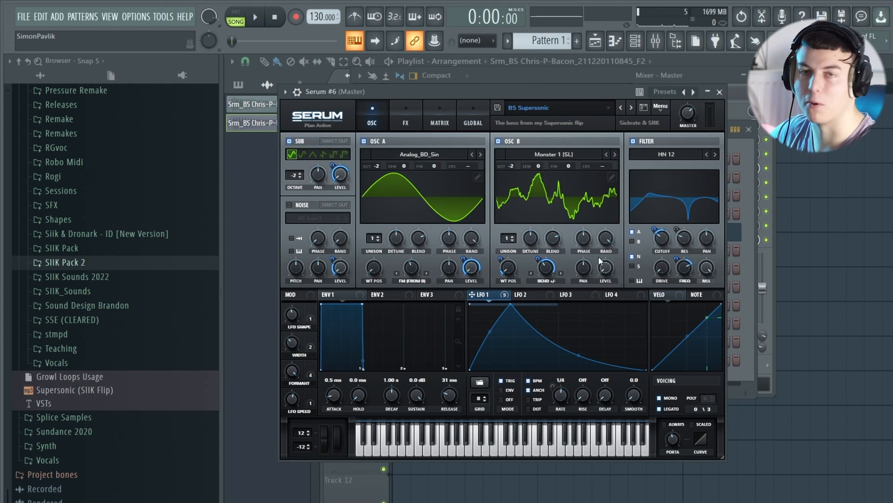
Bypass the modulation on oscillator B's Bend +/- warp for a comparison, and re-enable it.
right_click(550, 274)
left_click(601, 275)
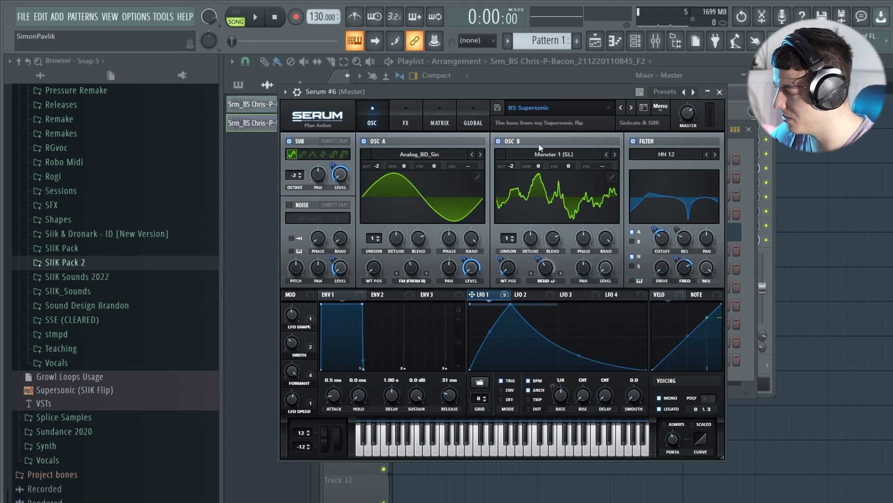
right_click(545, 269)
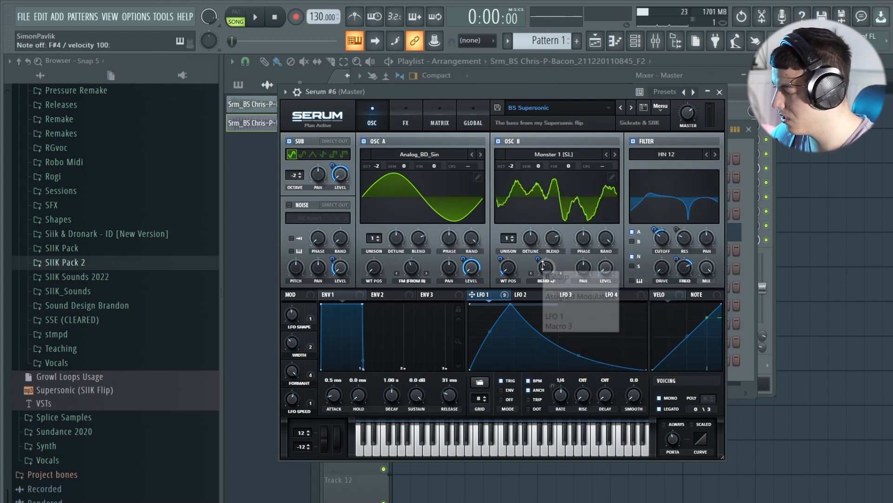
left_click(563, 277)
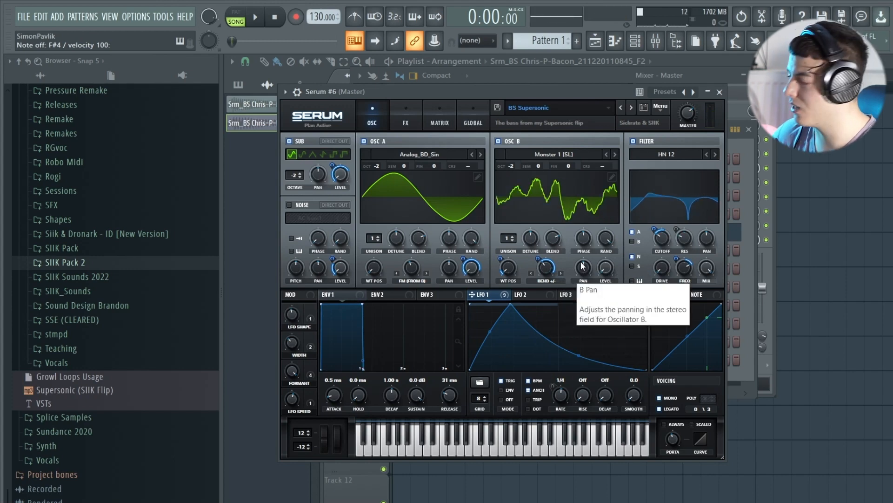
Change oscillator B's warp mode to Asym + in the BS Supersonic patch and adjust the warp amount.
left_click(547, 280)
left_click_drag(437, 91, 437, 97)
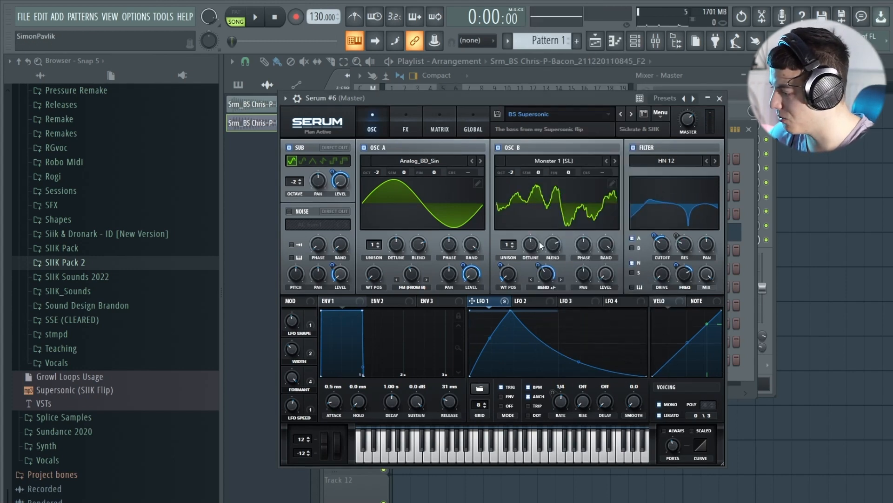
left_click(543, 285)
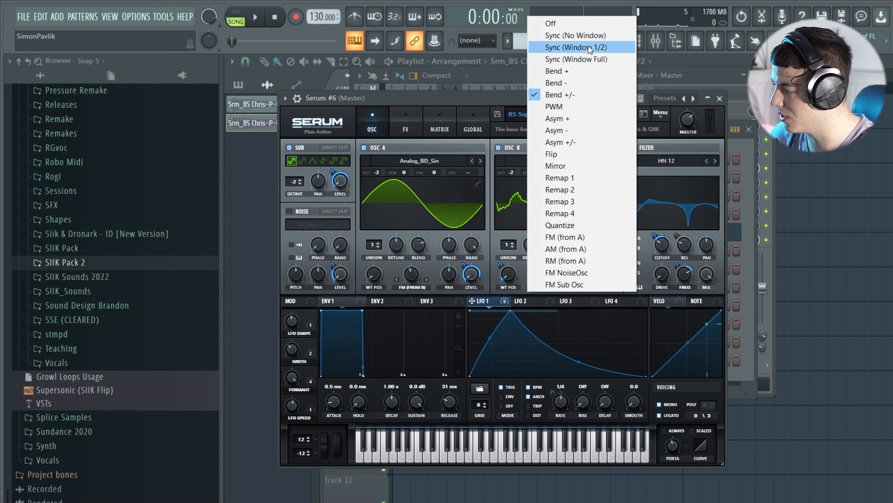
left_click(563, 119)
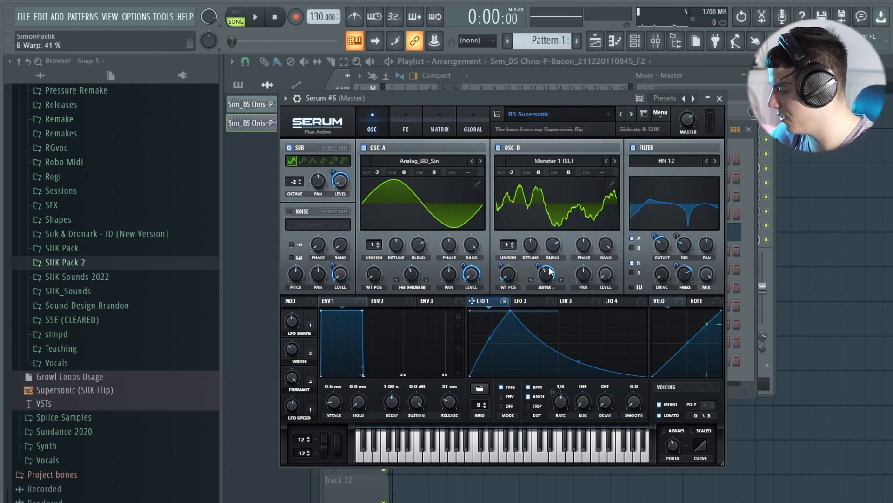
mouse_move(549, 281)
left_mouse_down()
mouse_move(538, 321)
mouse_move(546, 279)
mouse_move(562, 278)
left_mouse_up()
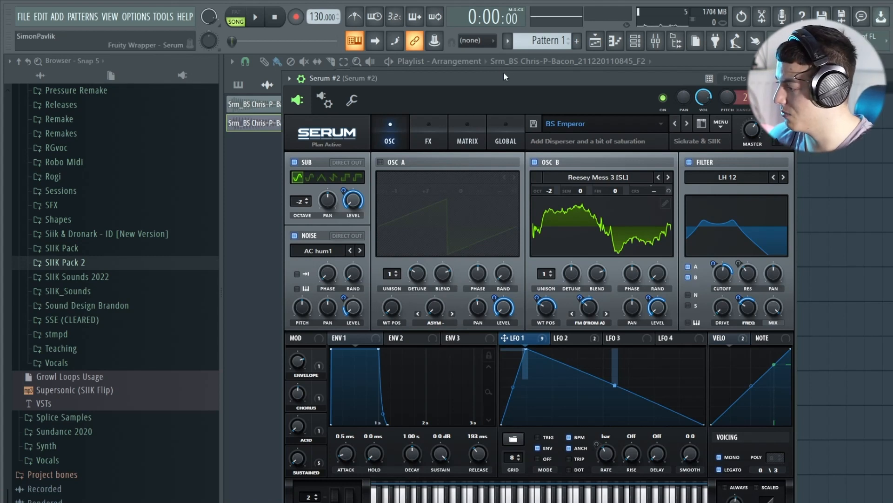
Enable oscillator A in Serum #2's BS Emperor patch and audition the sound.
left_click_drag(502, 73, 534, 71)
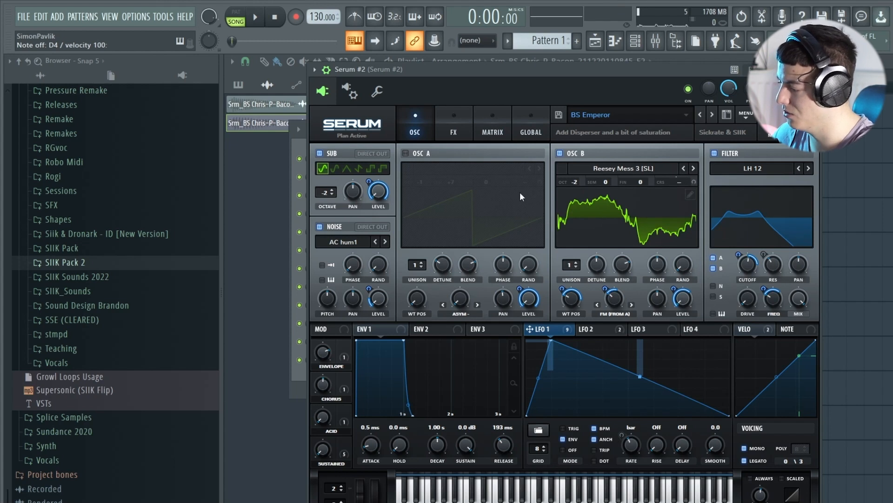
left_click(419, 154)
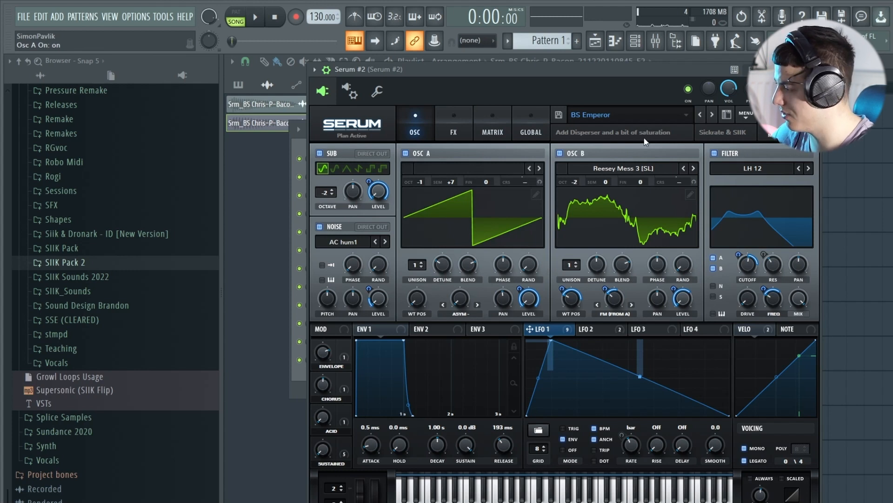
key("g")
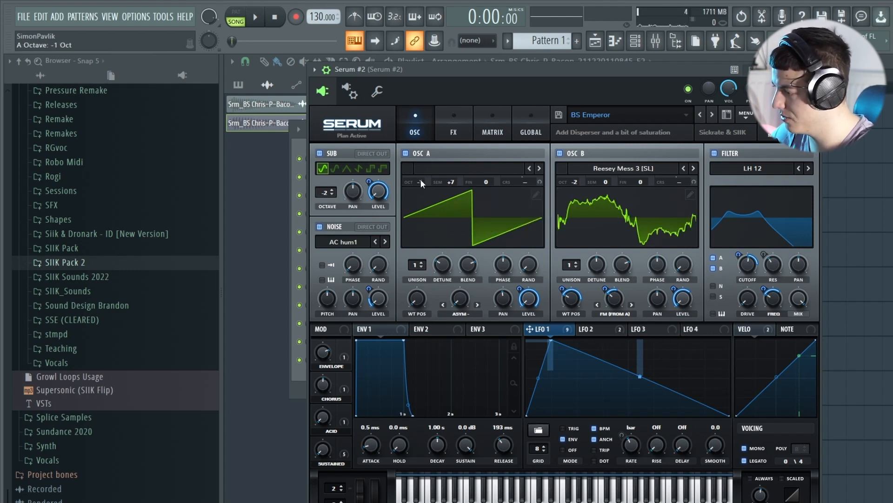
Try different octave and semitone offsets on oscillator A while playing repeated notes.
left_click_drag(420, 182, 421, 175)
left_click_drag(451, 182, 451, 201)
key("x")
key("x")
key("x")
key("x")
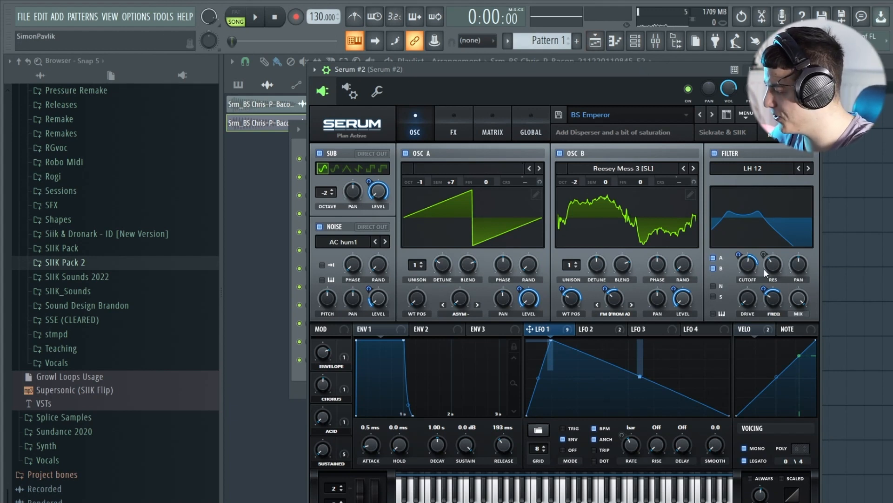
Lower the LH 12 filter's resonance to 0 %, and raise it again for a comparison.
left_click(754, 171)
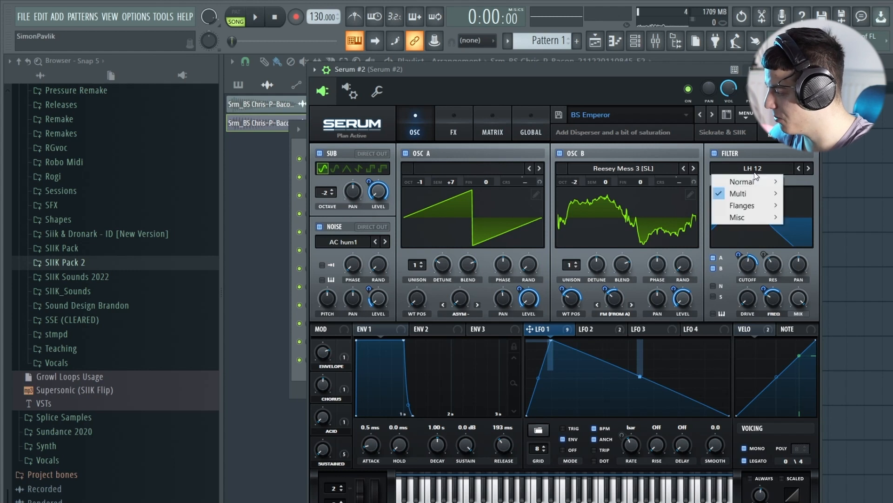
mouse_move(759, 185)
left_click(775, 267)
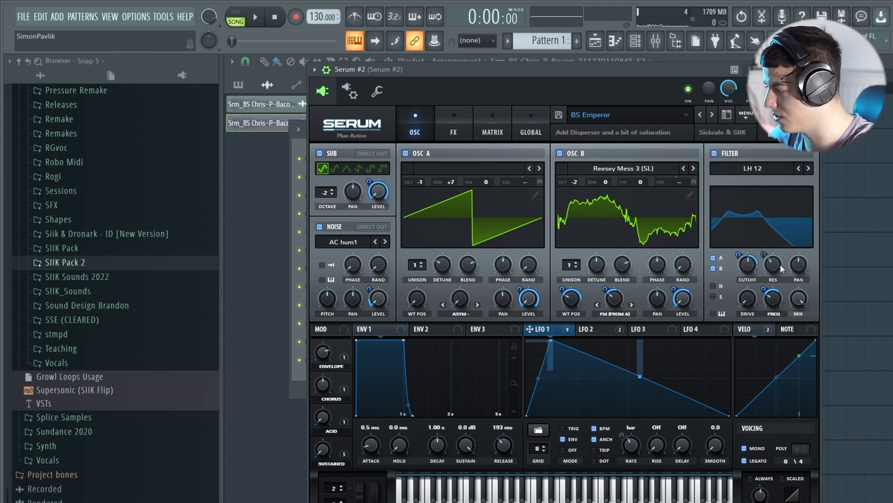
left_click_drag(775, 268, 776, 295)
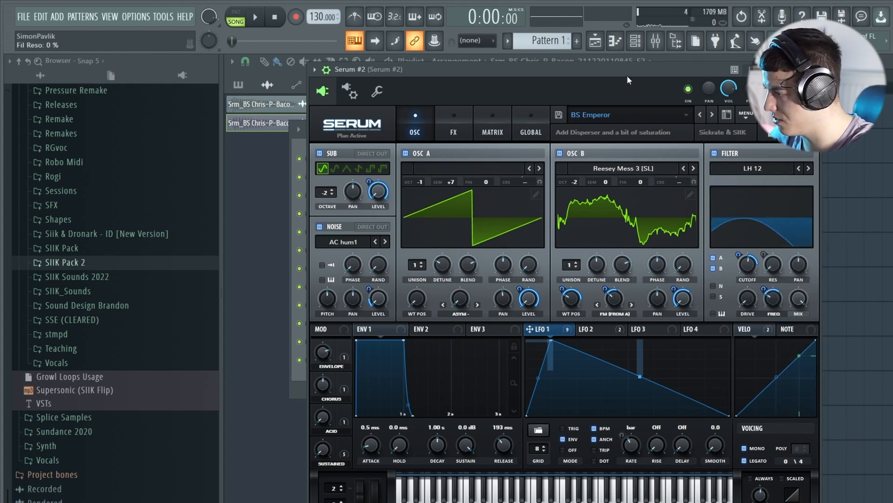
left_click_drag(626, 66, 621, 66)
left_click_drag(766, 268, 774, 224)
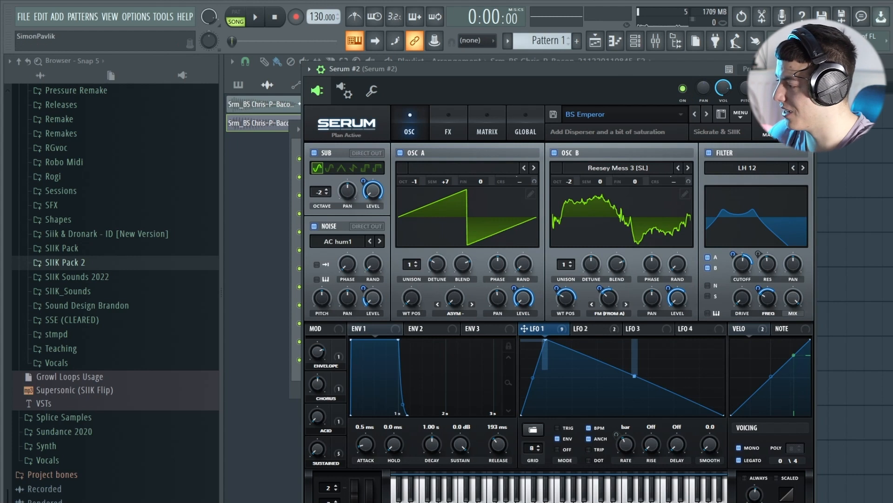
left_click_drag(767, 264, 792, 177)
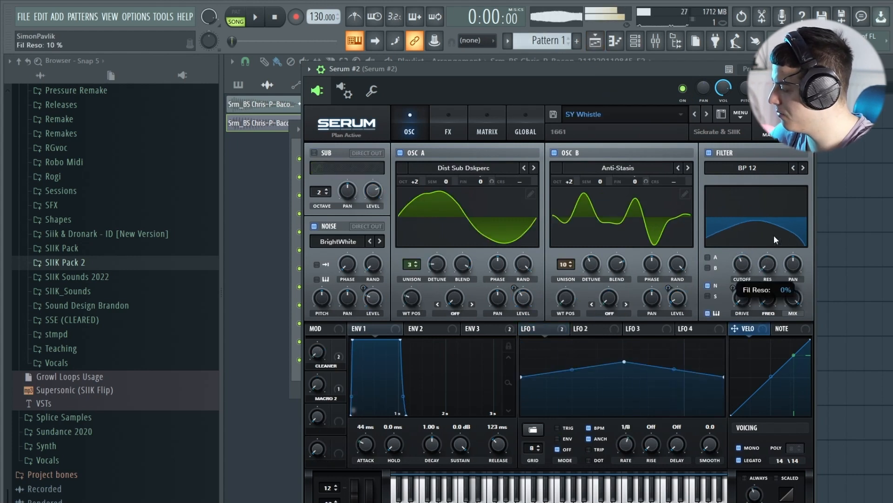
Play the pattern through the BS Neuro patch in the first Serum instance, and stop playback.
left_click(566, 151)
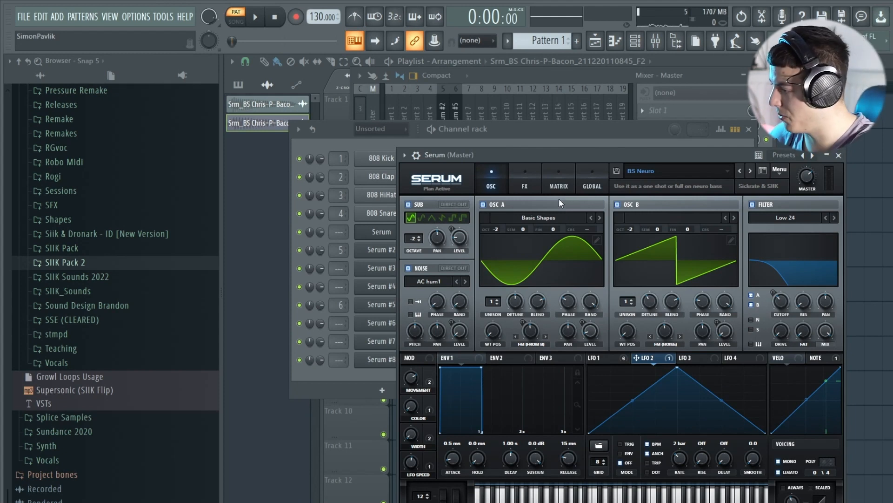
key("space")
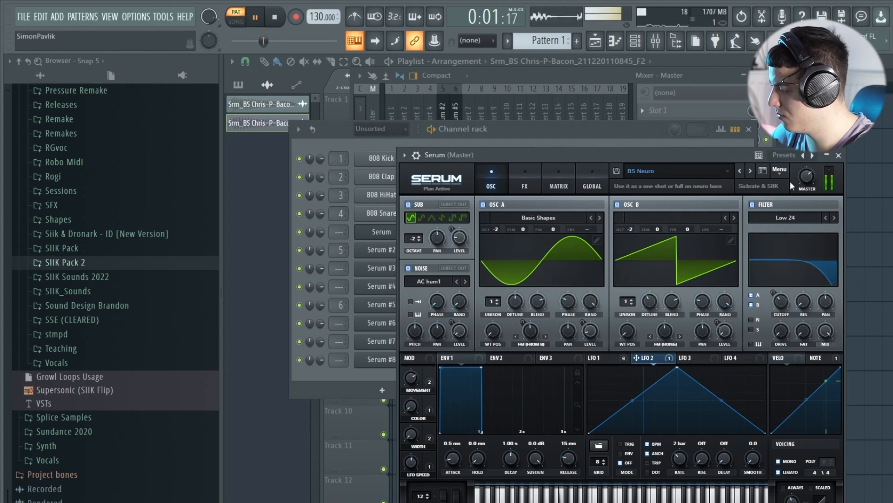
key("space")
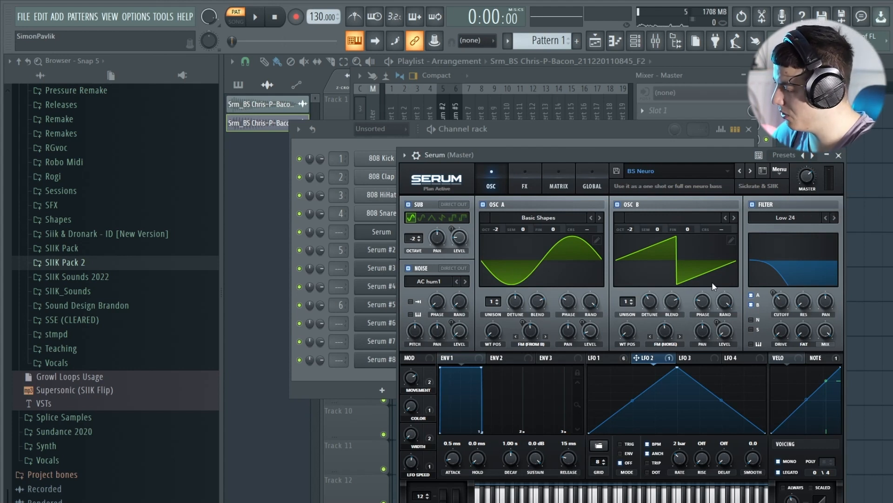
Set the random phase of oscillators A and B to 0 % in BS Neuro, and adjust both start phases.
left_click_drag(590, 301, 587, 419)
left_click_drag(725, 304, 741, 323)
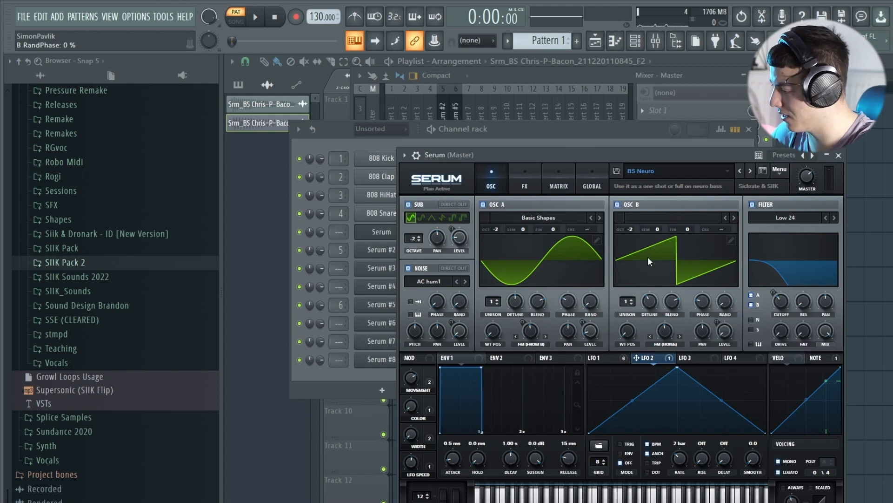
left_click(702, 307)
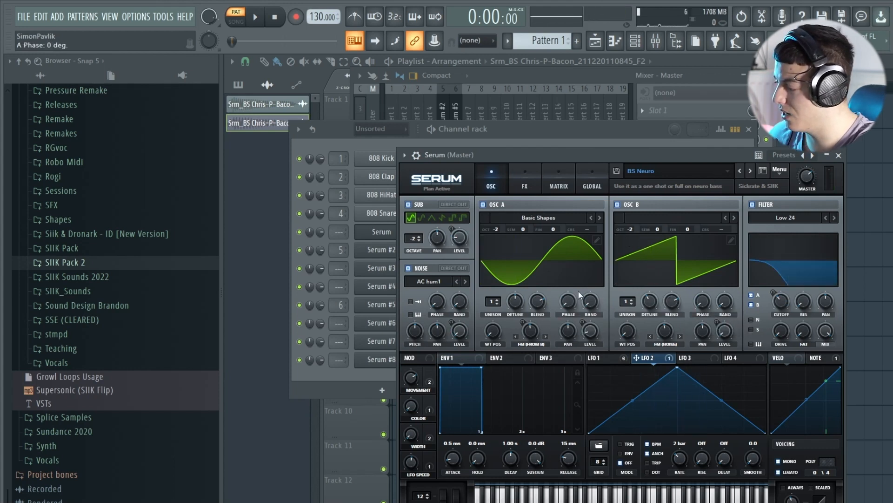
left_click_drag(569, 303, 573, 233)
left_click_drag(705, 302, 723, 236)
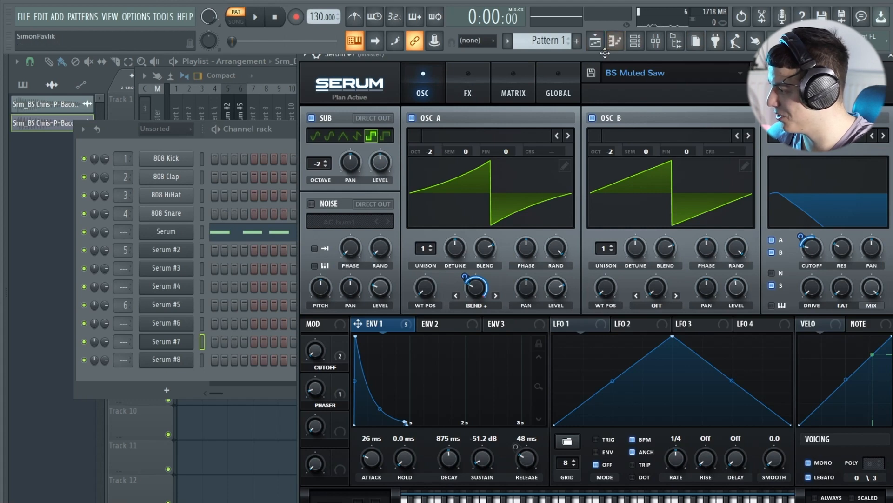
Display the effects rack of Serum #7's BS Muted Saw patch and audition the sound.
left_click_drag(618, 52, 565, 49)
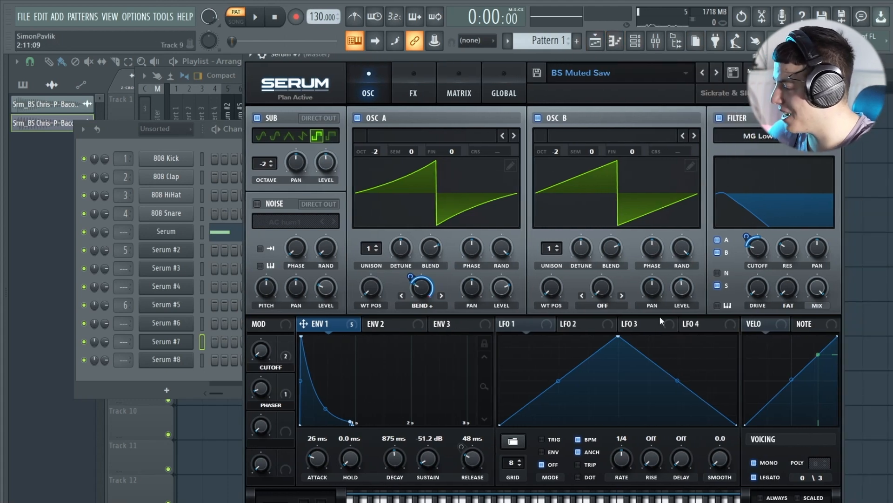
left_click(424, 84)
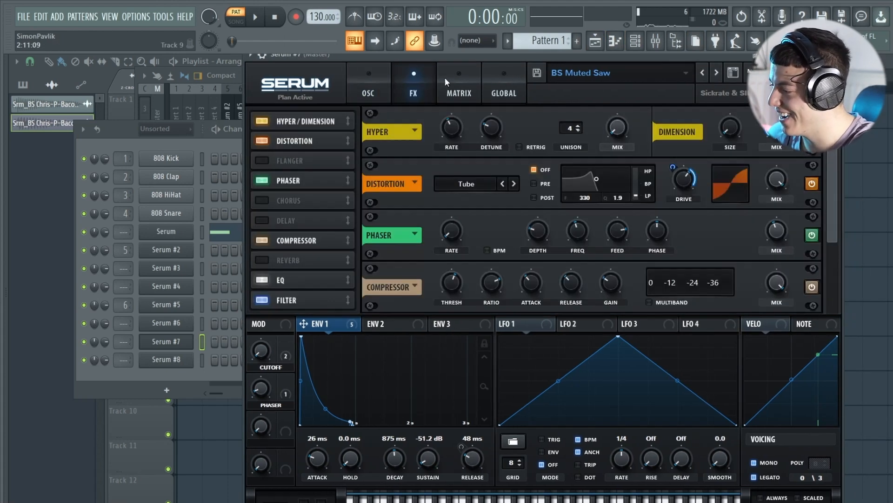
key("g")
key("g")
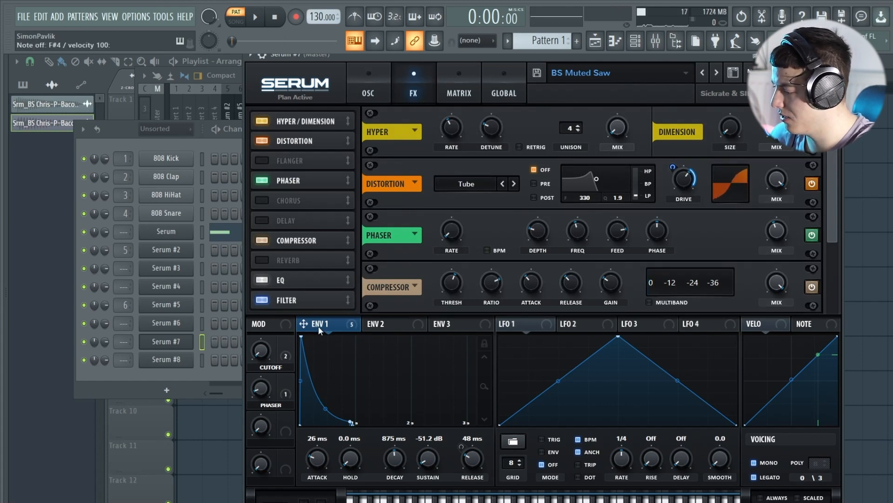
Remove Env 1's modulation from the distortion drive for a comparison, and restore it with the drive at 44 %.
right_click(690, 181)
left_click(745, 201)
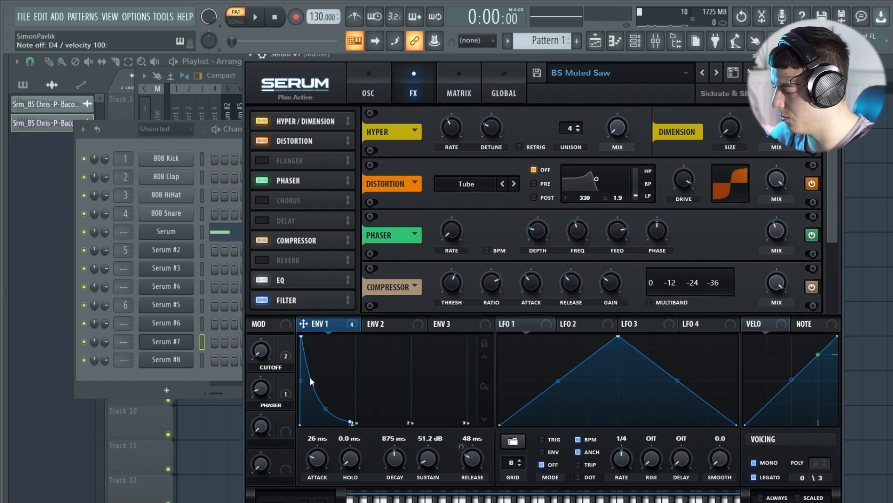
left_click(389, 85)
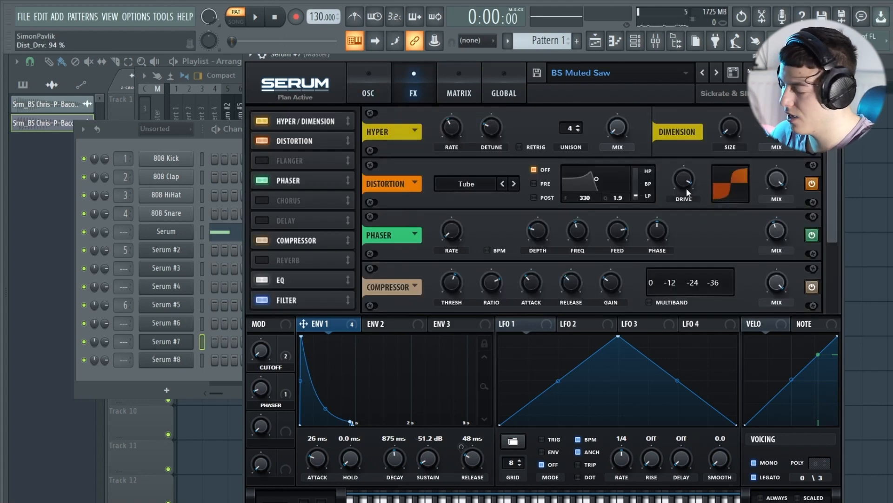
left_click_drag(687, 193, 684, 231)
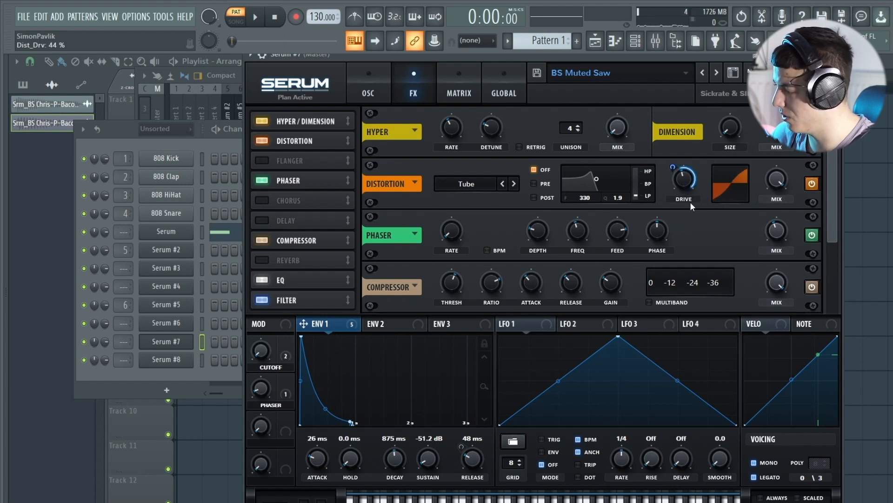
mouse_move(674, 168)
left_mouse_down()
mouse_move(676, 186)
mouse_move(675, 170)
left_mouse_up()
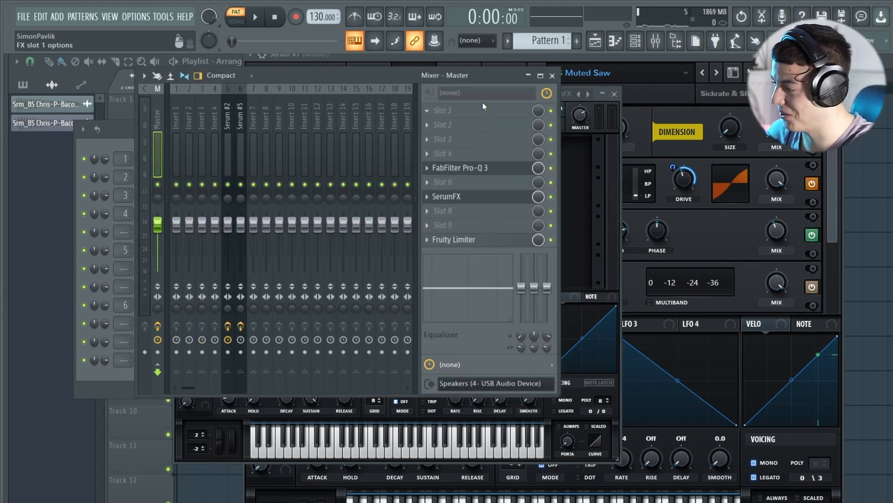
Enable the Filter effect and Note Latch in the SerumFX instance on the Master track.
left_click(599, 242)
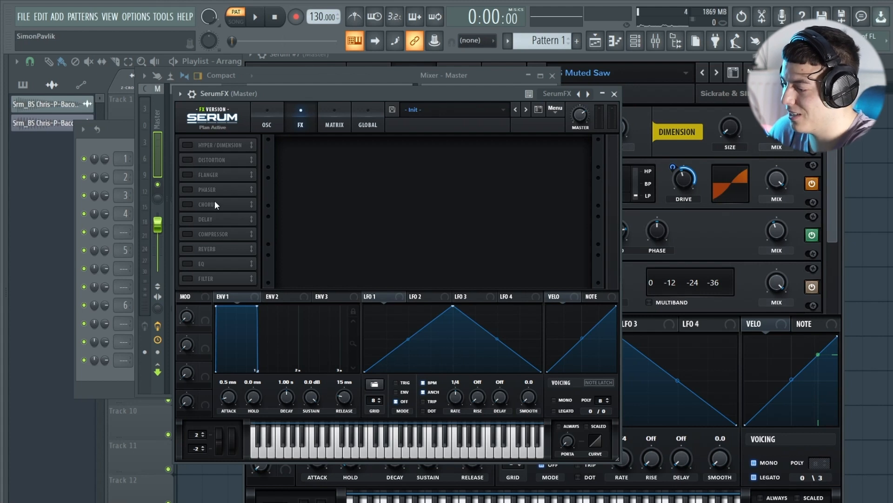
left_click(186, 278)
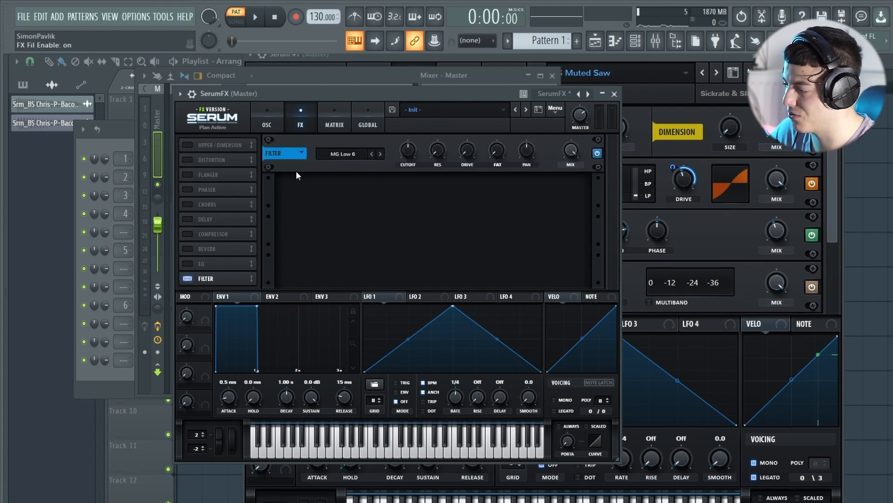
left_click(599, 383)
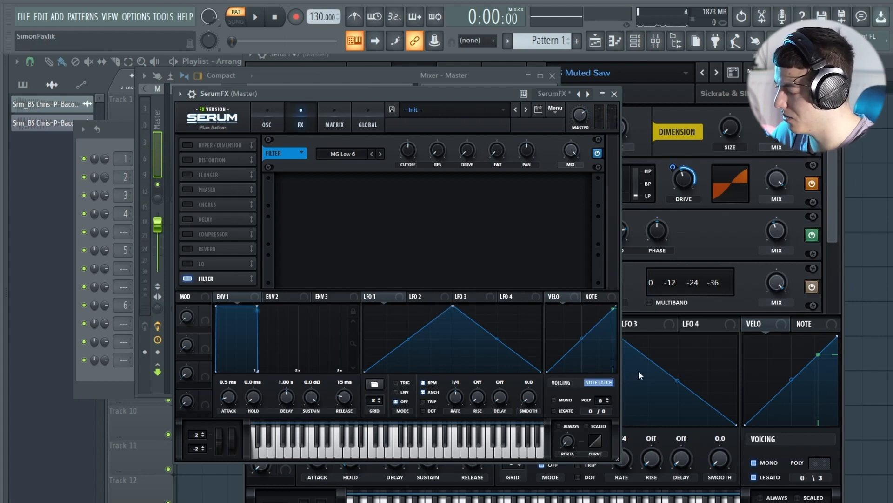
Modulate the SerumFX filter cutoff with LFO 1, audition it, and enable the Hyper / Dimension effect.
left_click_drag(453, 306, 388, 306)
left_click_drag(373, 297, 412, 156)
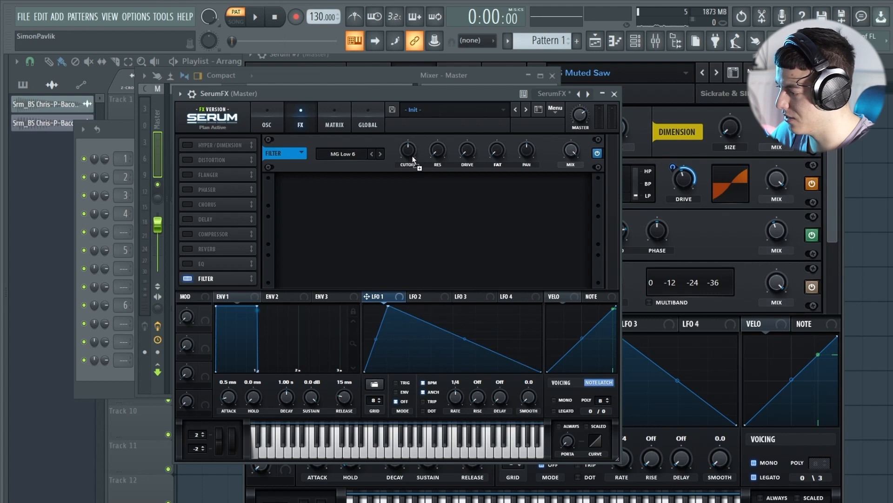
key("g")
left_click(405, 383)
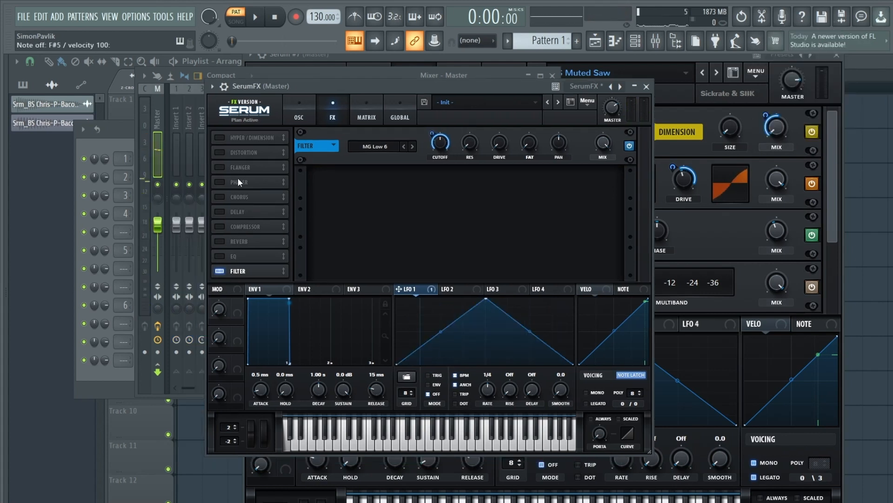
left_click(219, 137)
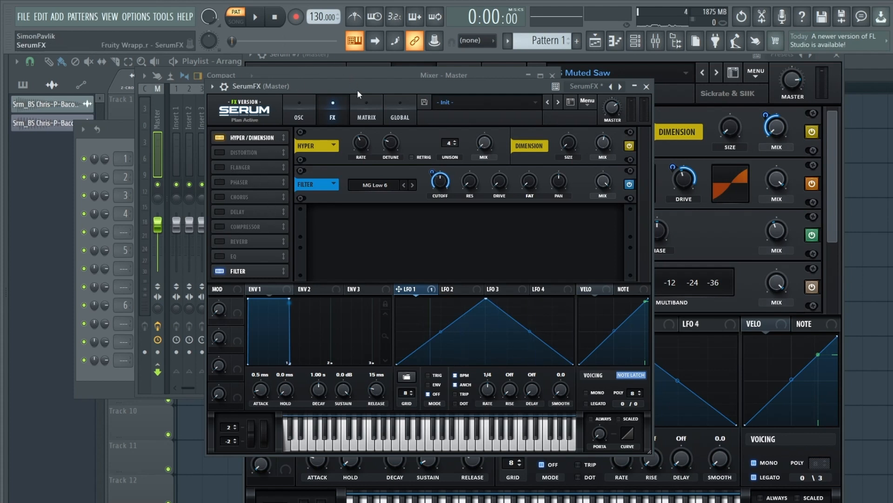
left_click_drag(357, 90, 404, 81)
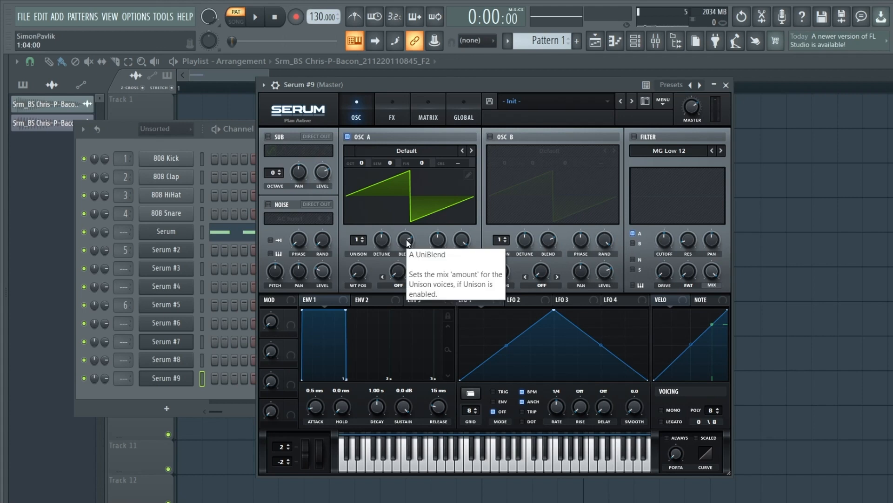
Enable Serum #9's sub oscillator at octave -4, and set oscillator A's warp mode to FM Sub Osc.
left_click(278, 137)
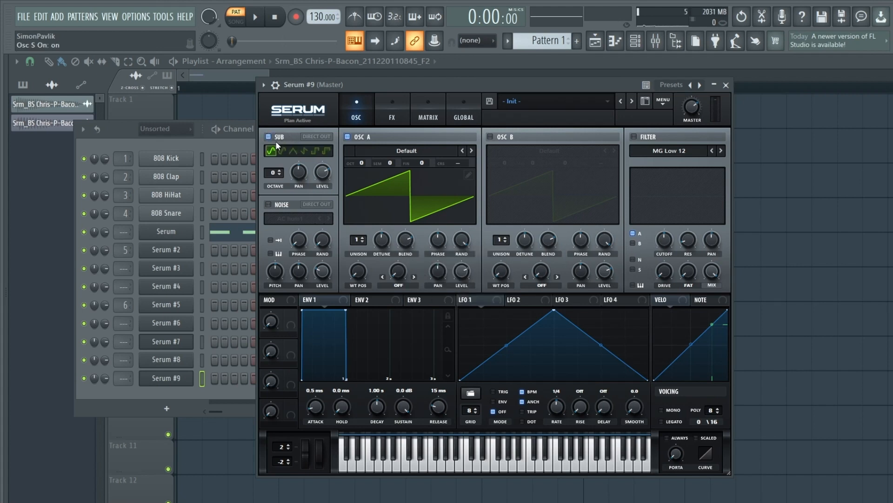
left_click_drag(279, 174, 278, 180)
left_click(409, 286)
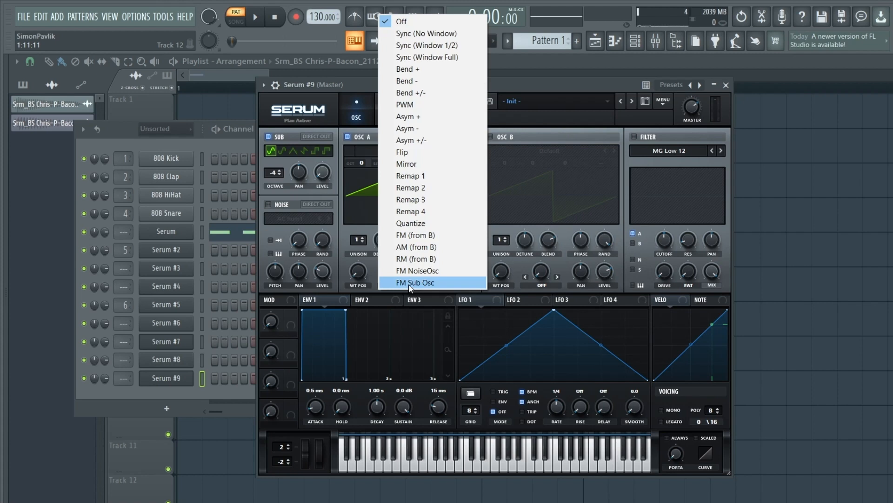
left_click(435, 280)
Adjust oscillator A's FM (Sub) warp amount while auditioning the sound.
left_click_drag(412, 249, 414, 270)
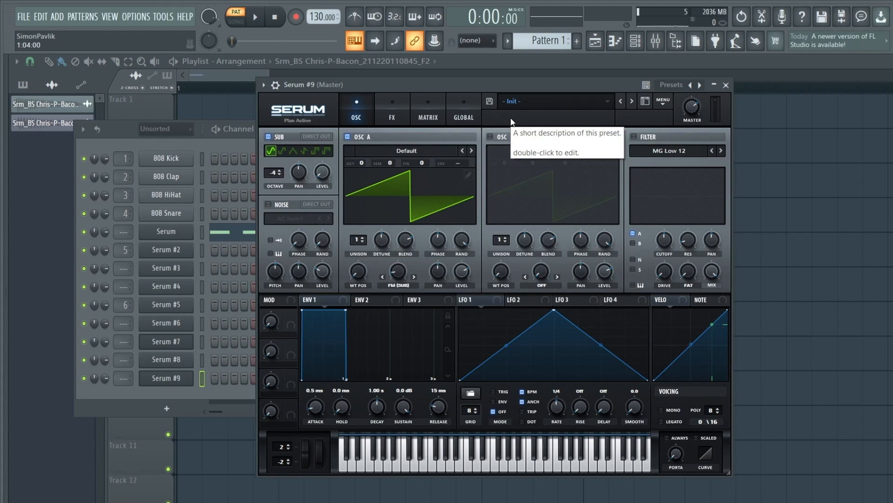
key("g")
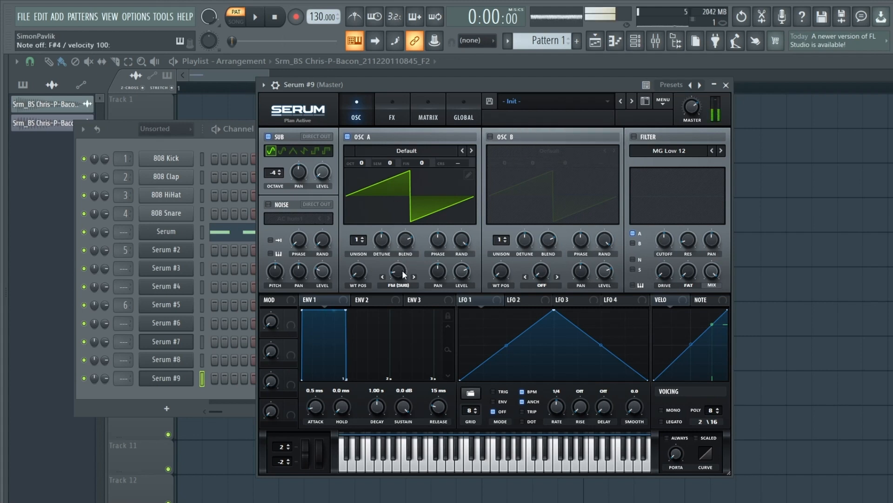
mouse_move(404, 274)
left_mouse_down()
mouse_move(409, 223)
mouse_move(404, 261)
left_mouse_up()
Modulate oscillator A's FM (Sub) warp with LFO 1, shaped as a rising ramp at a 4 bar rate.
left_click_drag(462, 300, 404, 272)
double_click(404, 272)
left_click_drag(554, 309, 648, 309)
left_click_drag(557, 406, 556, 417)
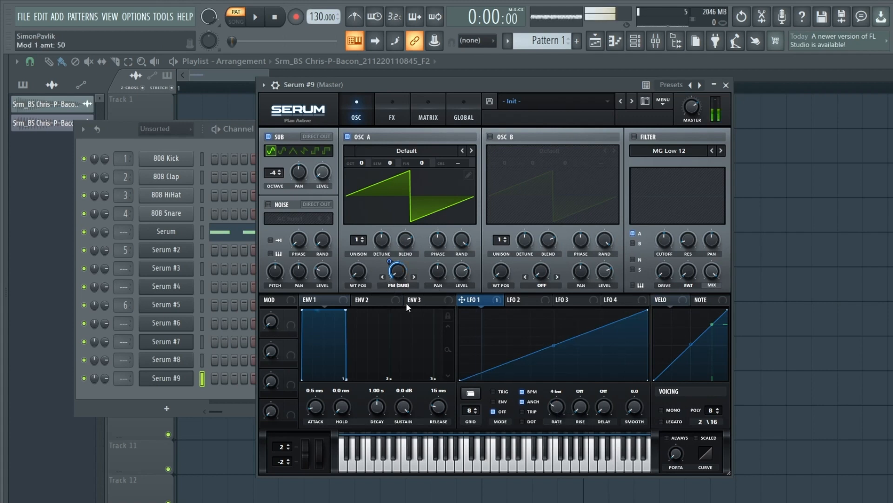